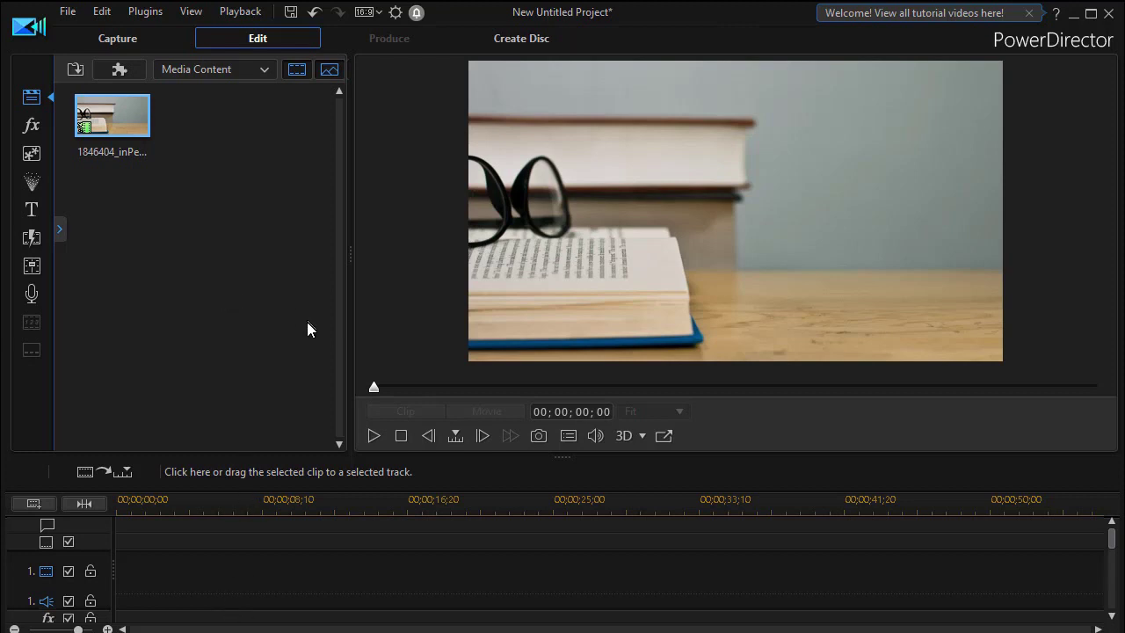
Play a preview of the book clip from the media library, then stop playback
click(372, 436)
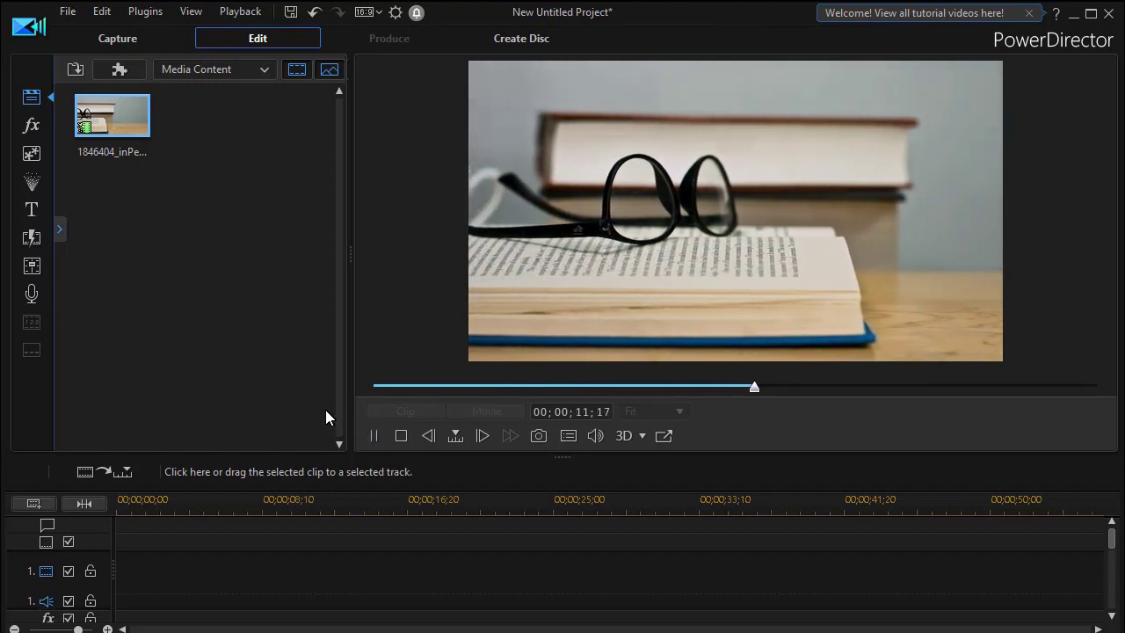
click(403, 437)
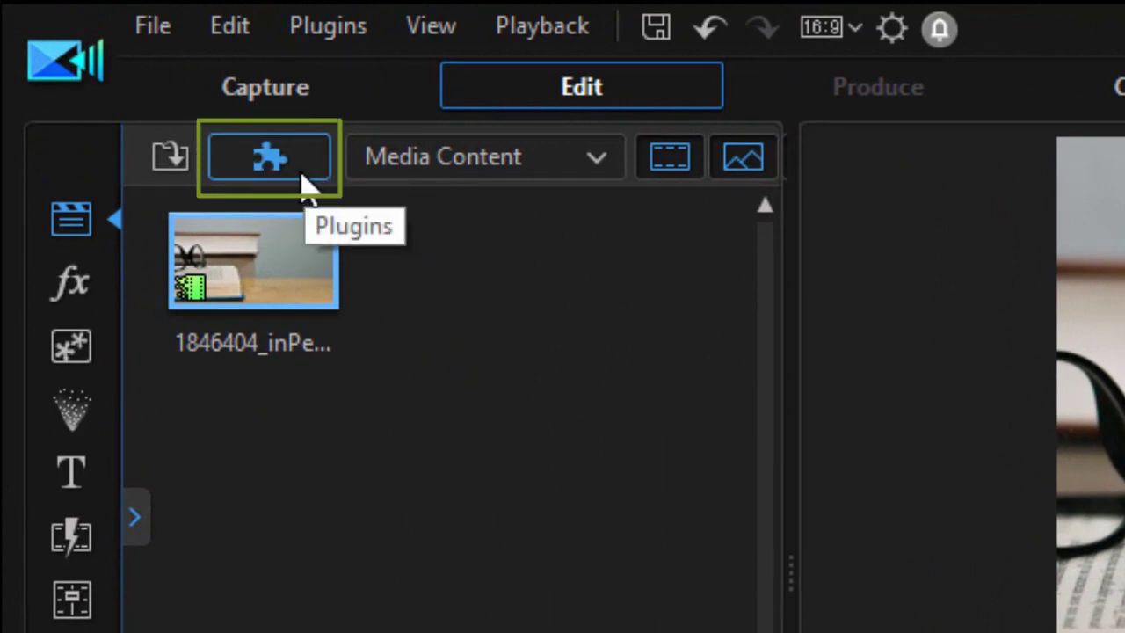
Open Paint Designer and set the pen to a width of 18 and the recent blue color
click(327, 35)
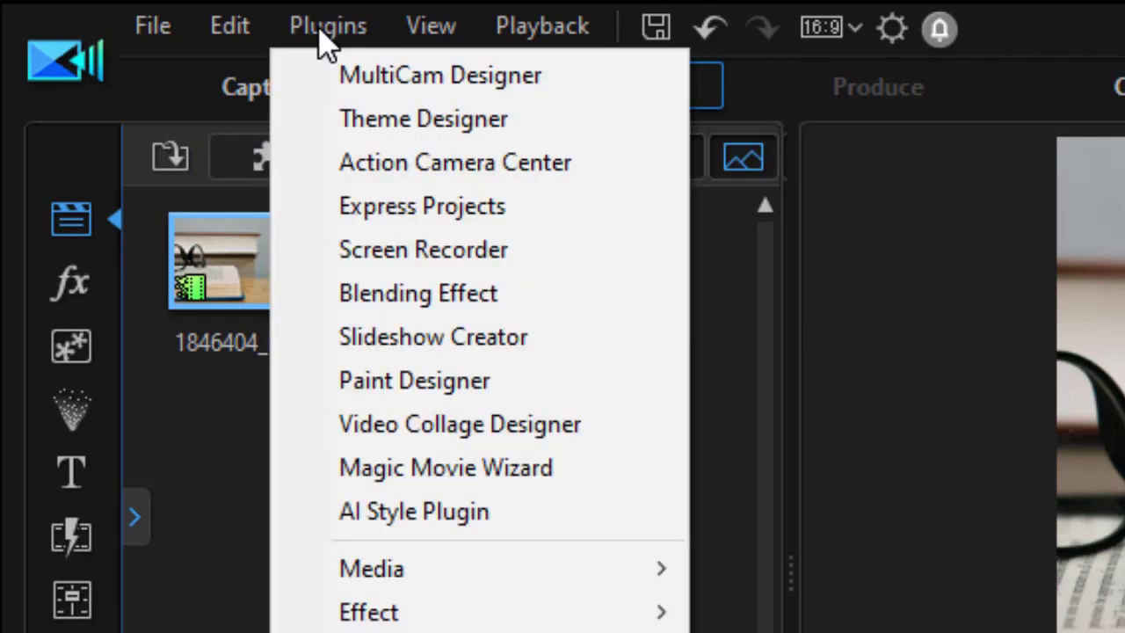
click(415, 381)
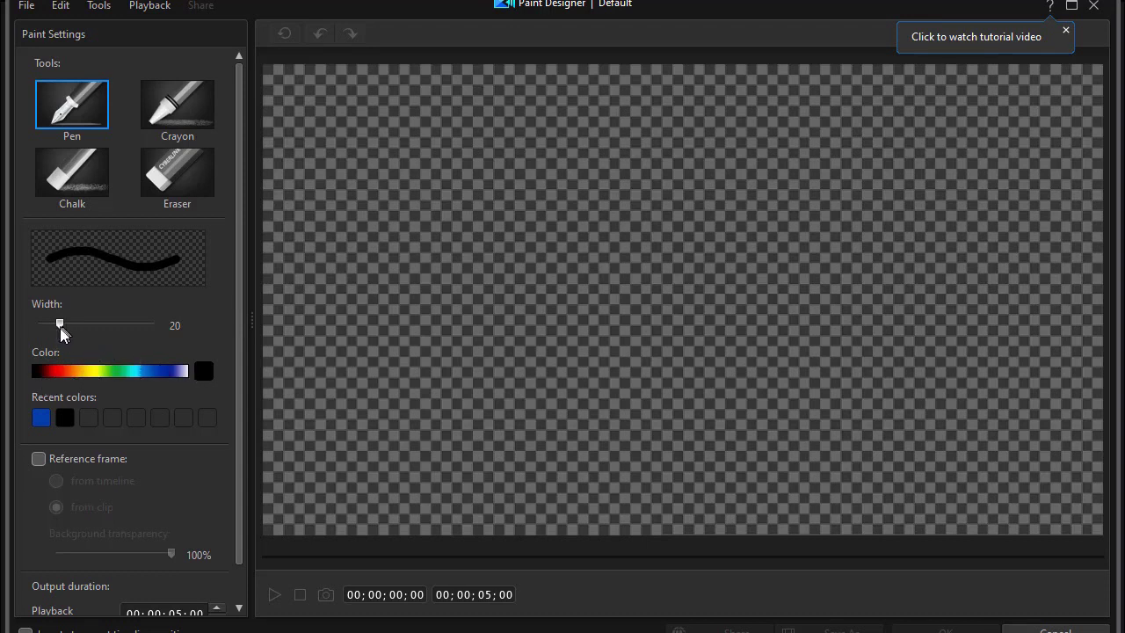
drag(57, 325, 57, 326)
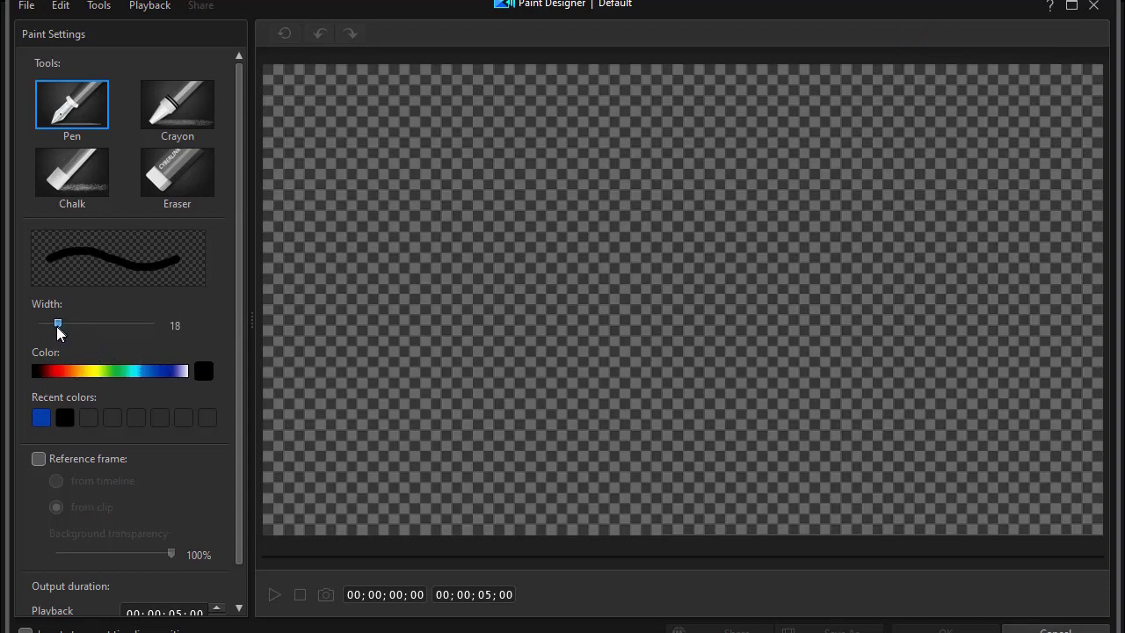
click(43, 421)
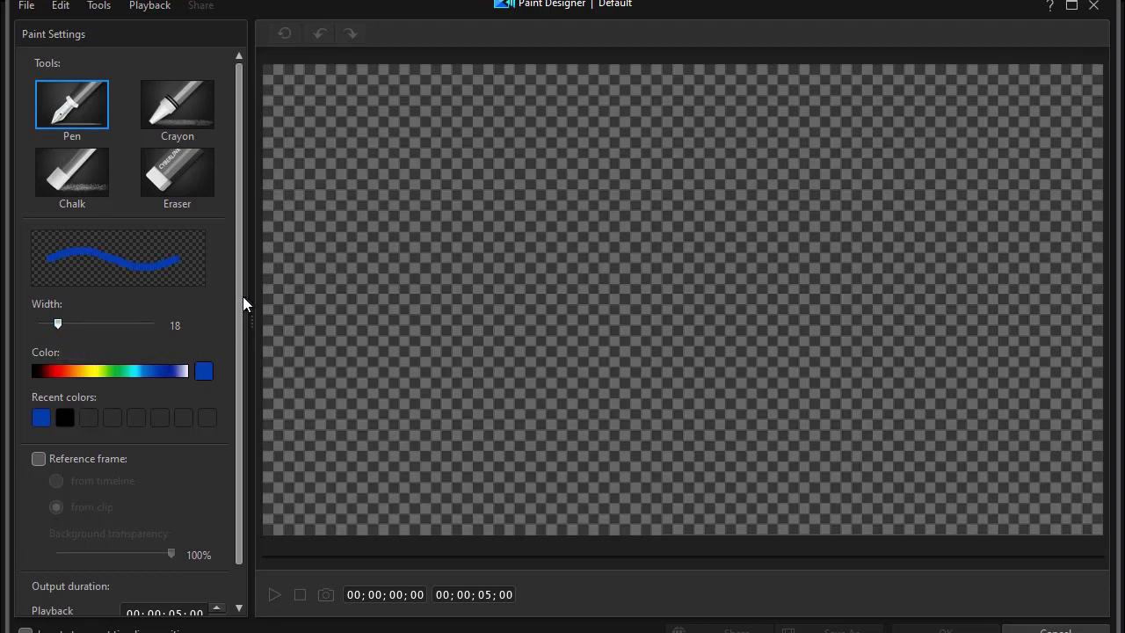
Set the drawing's freeze output duration to 5 seconds
scroll(238, 311, down, 1)
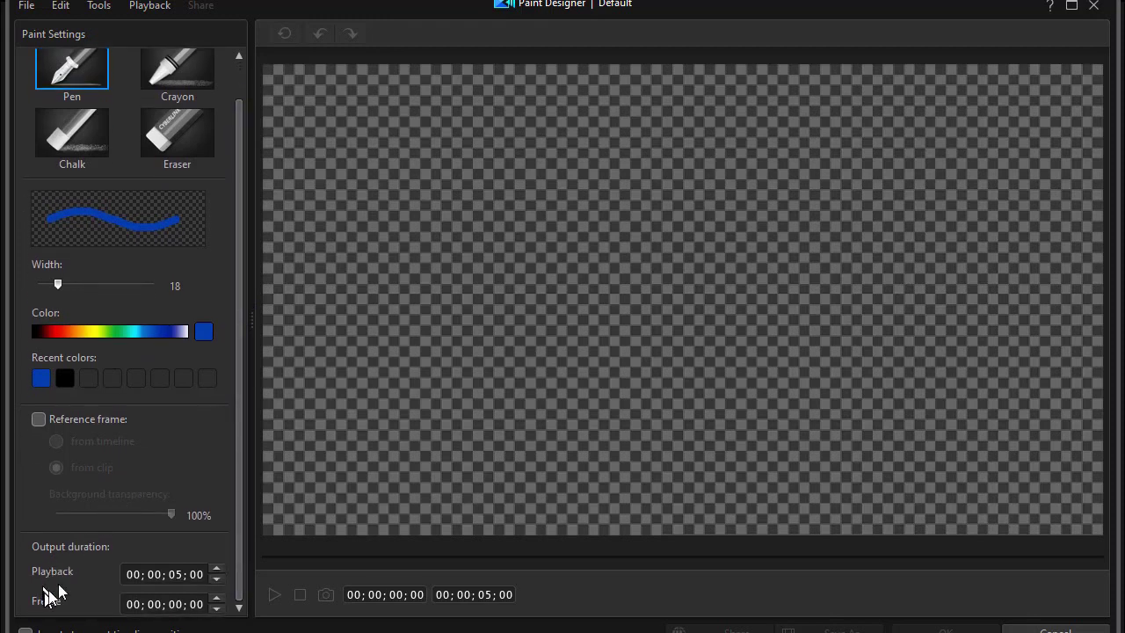
click(175, 604)
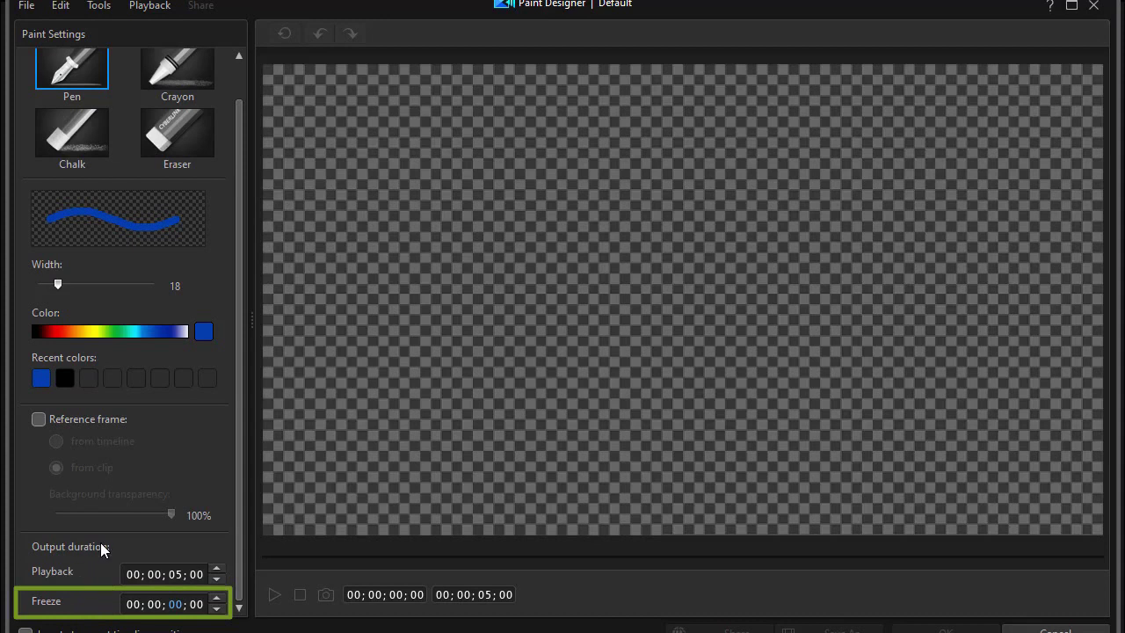
text(5)
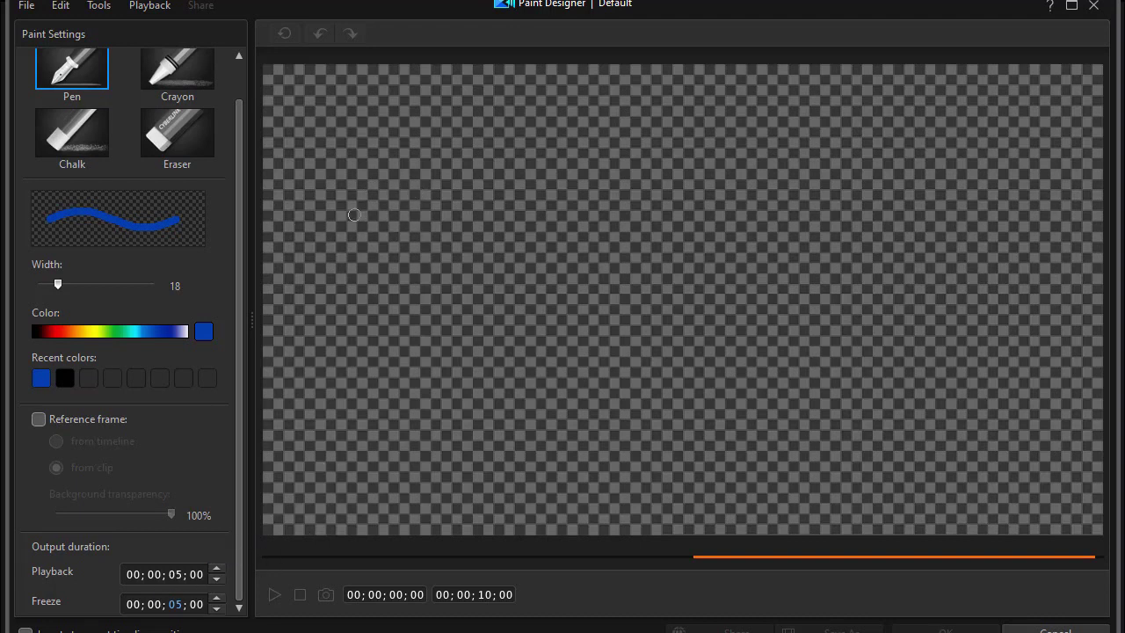
Handwrite the full-name signature across the canvas with the blue pen, finishing with a long rising crossbar on the t
mouse_move(362, 201)
mouse_down()
mouse_move(362, 360)
mouse_move(350, 422)
mouse_up()
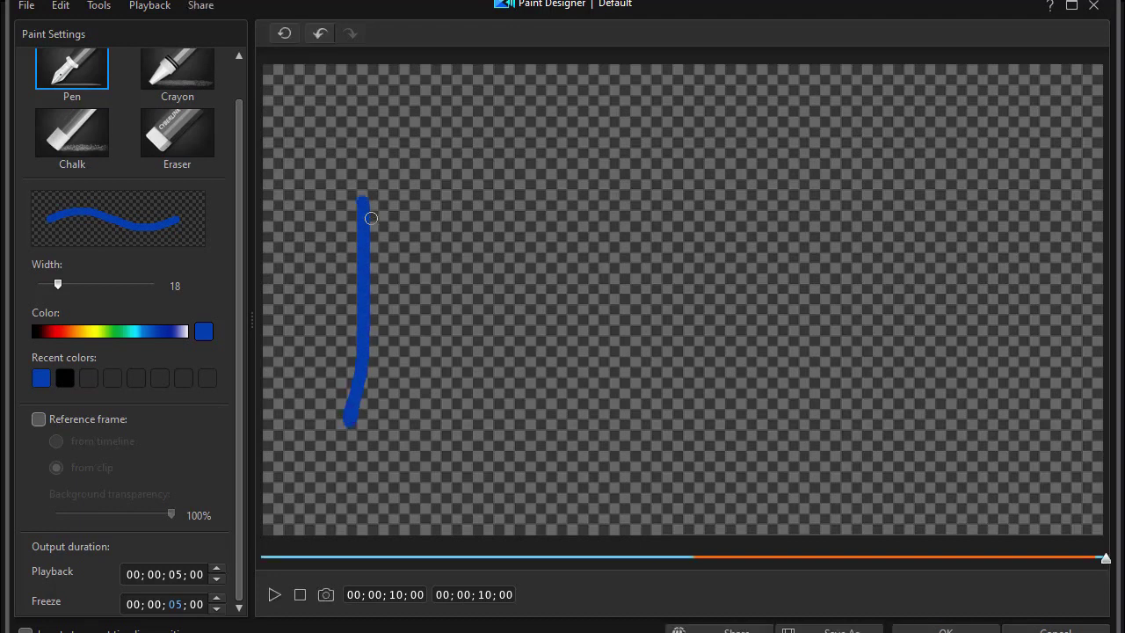
mouse_move(367, 205)
mouse_down()
mouse_move(432, 225)
mouse_move(410, 283)
mouse_move(375, 289)
mouse_move(411, 429)
mouse_up()
mouse_move(464, 321)
mouse_down()
mouse_move(440, 396)
mouse_move(465, 339)
mouse_move(468, 397)
mouse_move(519, 319)
mouse_move(524, 403)
mouse_move(582, 316)
mouse_move(555, 457)
mouse_move(530, 498)
mouse_move(505, 447)
mouse_up()
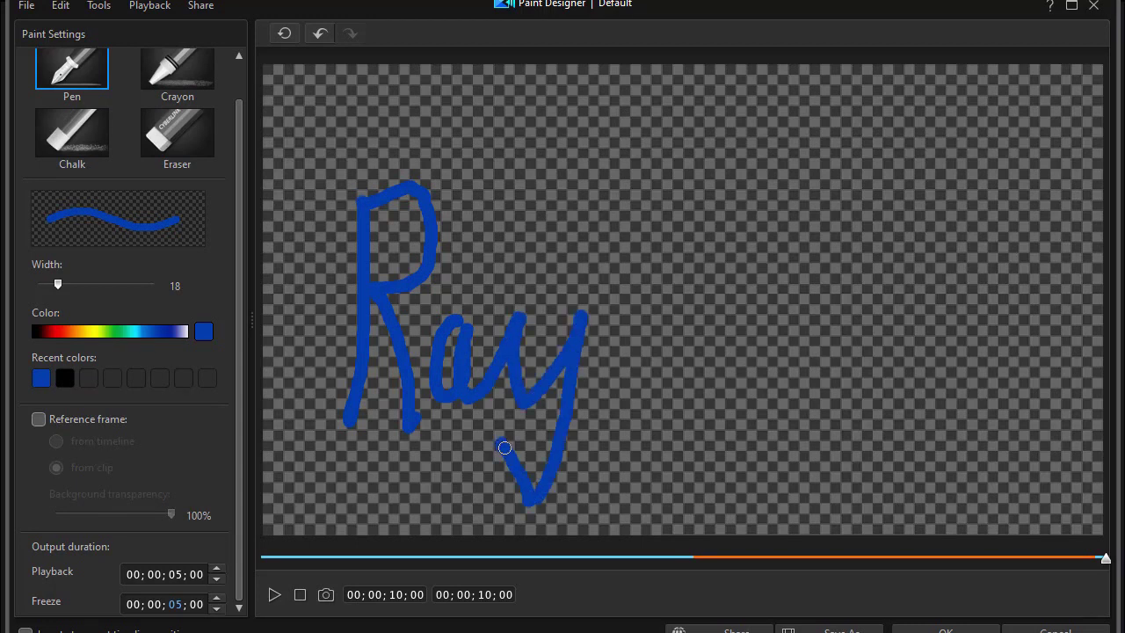
mouse_move(617, 200)
mouse_down()
mouse_move(597, 390)
mouse_move(624, 366)
mouse_move(639, 325)
mouse_move(667, 412)
mouse_move(675, 230)
mouse_up()
mouse_move(747, 321)
mouse_down()
mouse_move(728, 392)
mouse_move(754, 373)
mouse_move(755, 321)
mouse_move(762, 392)
mouse_move(799, 330)
mouse_move(804, 239)
mouse_move(805, 388)
mouse_move(835, 386)
mouse_move(874, 303)
mouse_move(874, 396)
mouse_move(844, 367)
mouse_move(867, 382)
mouse_move(917, 330)
mouse_move(939, 374)
mouse_move(933, 312)
mouse_move(962, 312)
mouse_move(974, 371)
mouse_move(971, 317)
mouse_move(1014, 330)
mouse_move(1059, 427)
mouse_up()
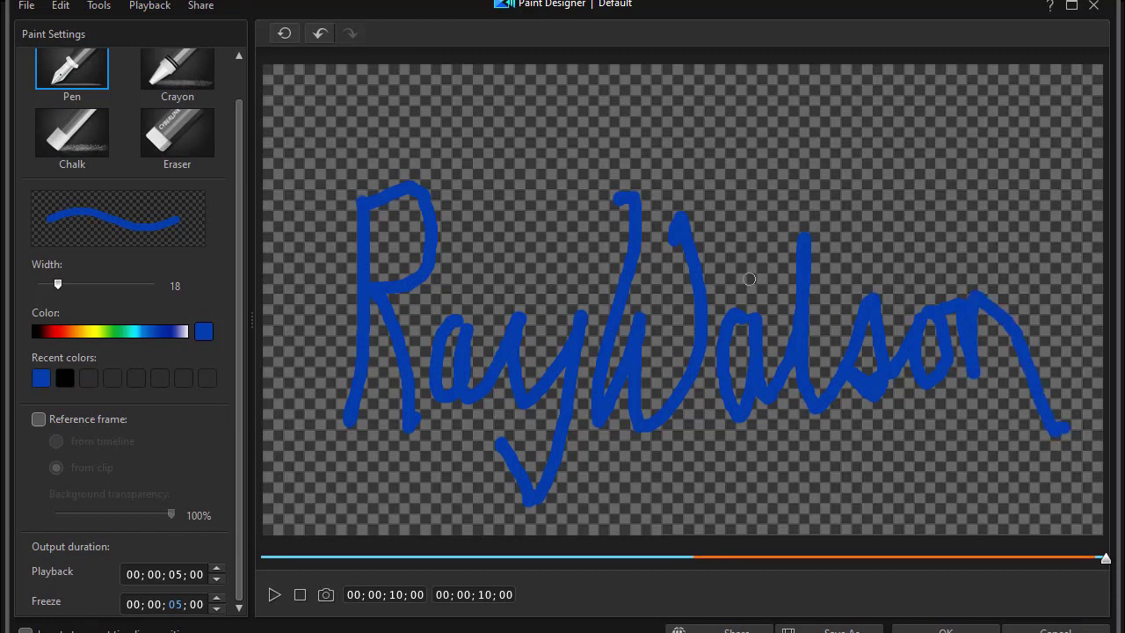
drag(747, 277, 1010, 174)
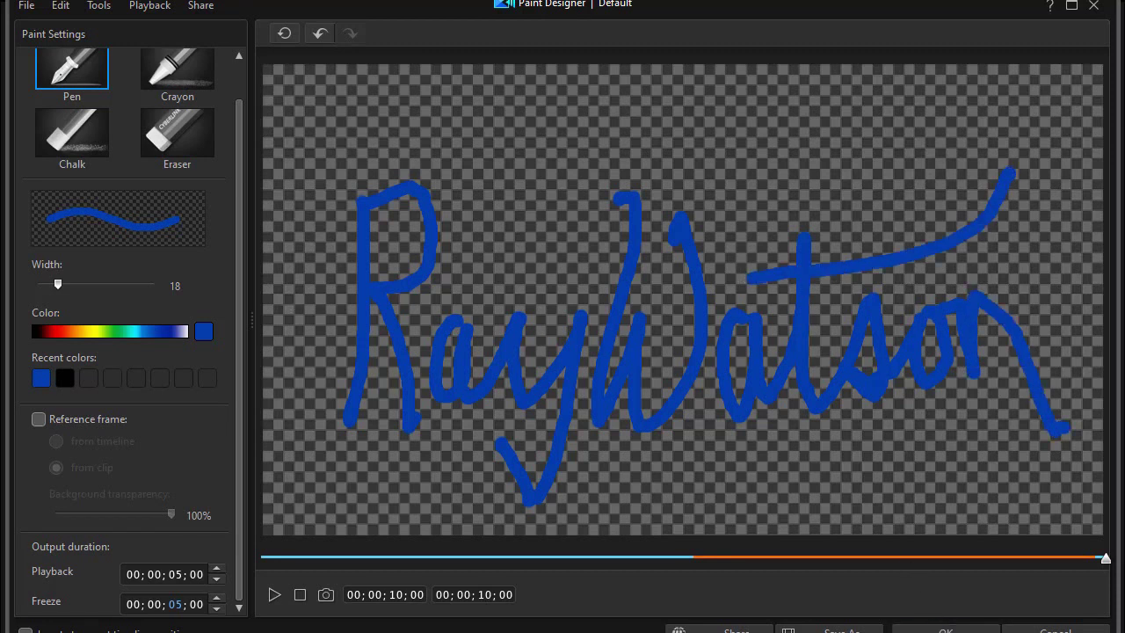
Save the signature drawing as a custom template named rw
click(945, 629)
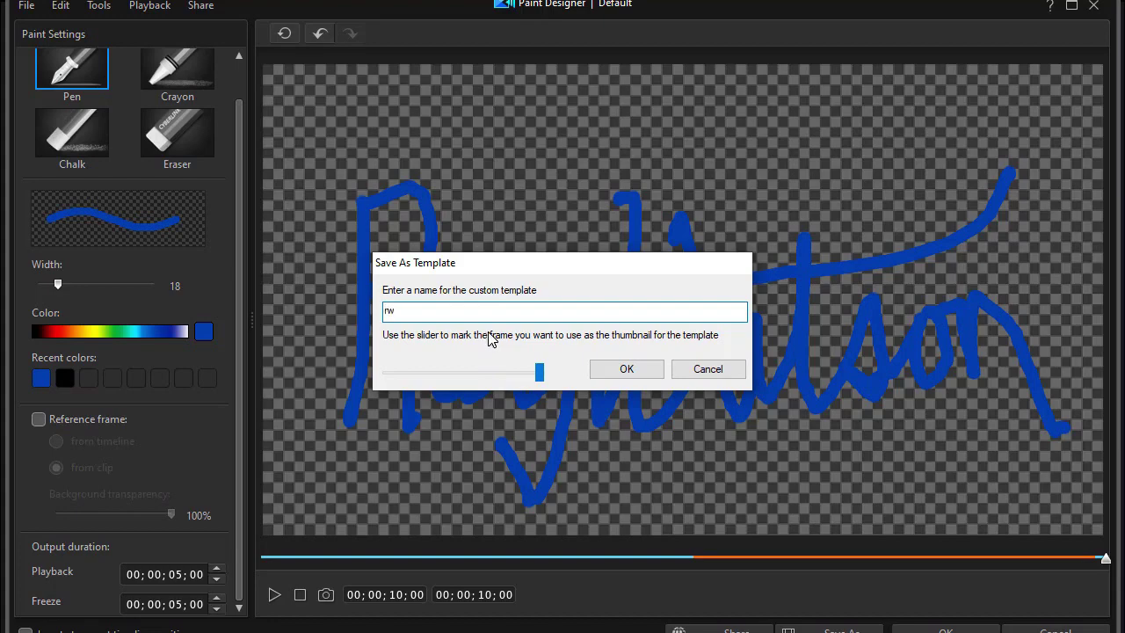
click(644, 378)
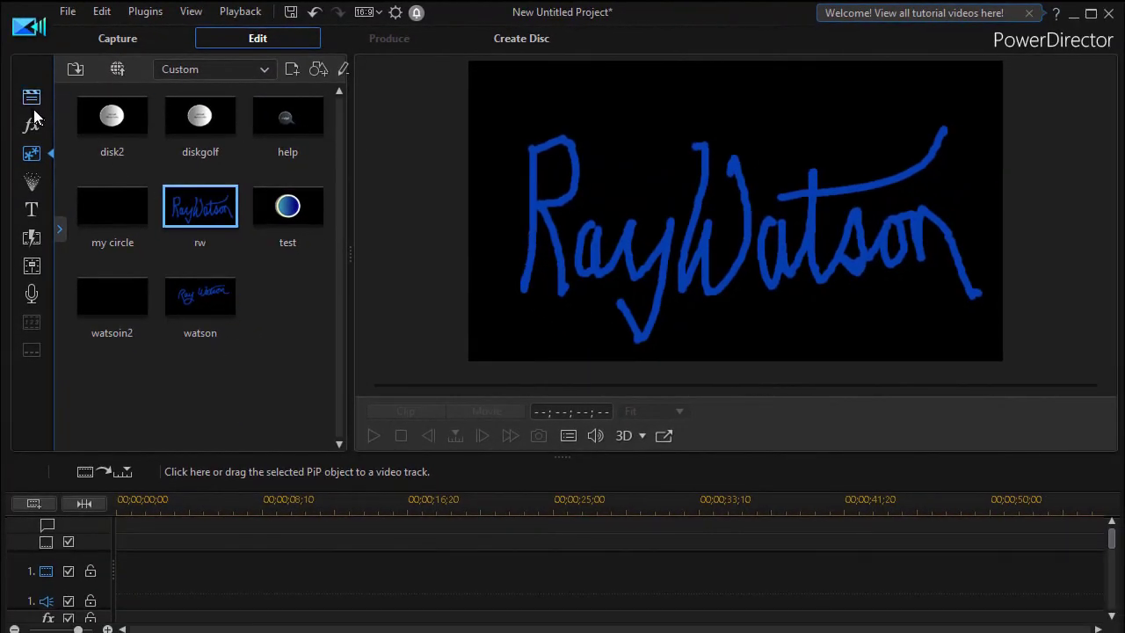
Place the rw signature object on video track 2, starting at 00;00;00;18 on the timeline
click(200, 211)
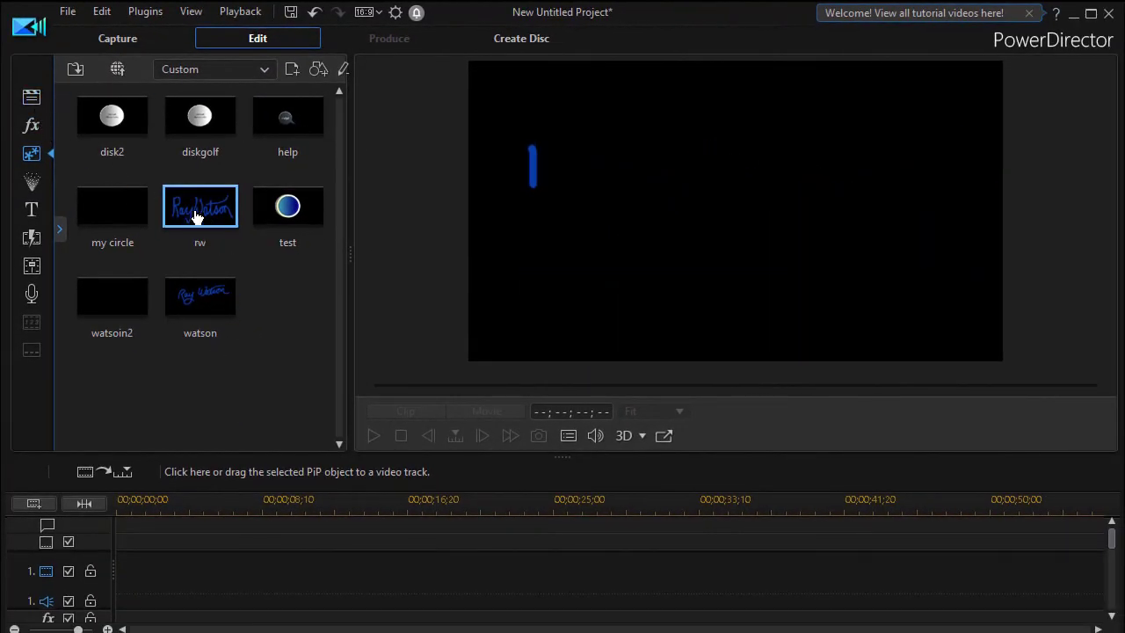
mouse_move(198, 218)
mouse_down()
mouse_move(164, 369)
mouse_move(138, 624)
mouse_move(105, 572)
mouse_move(106, 541)
mouse_move(115, 577)
mouse_move(139, 580)
mouse_up()
drag(1109, 562, 1105, 530)
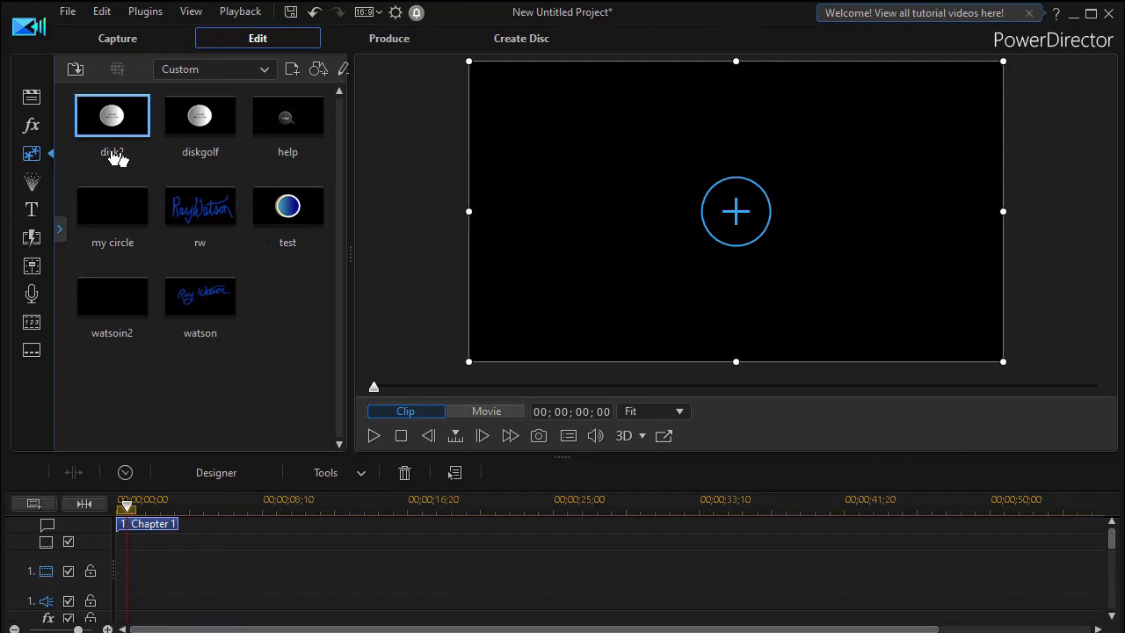
Add the book clip to the start of video track 1 and set the preview to the whole movie
click(31, 100)
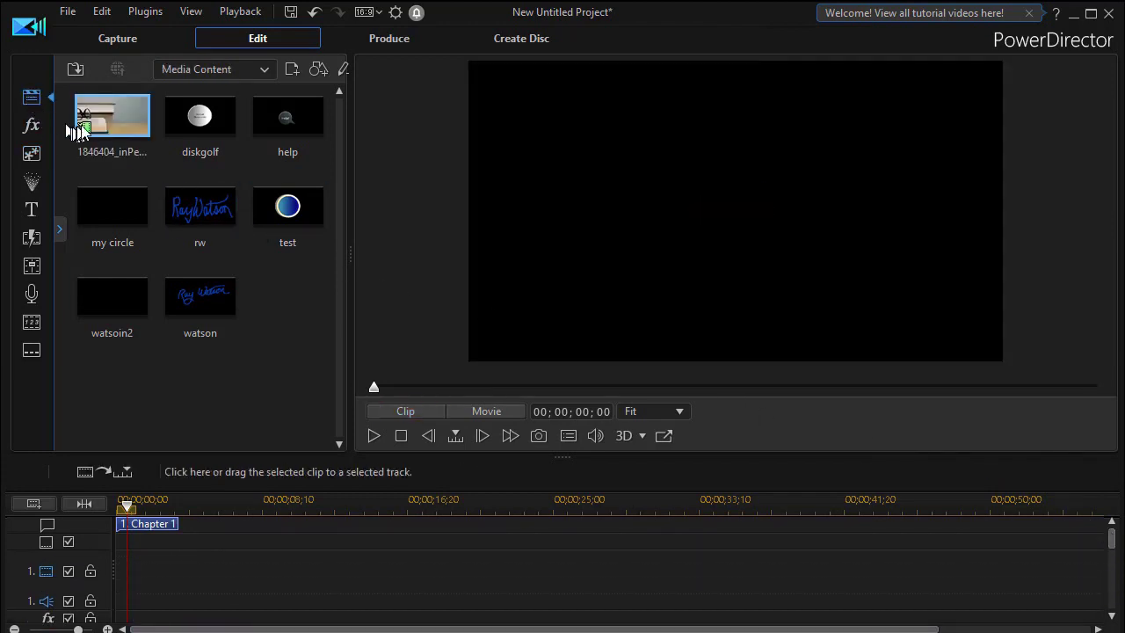
drag(112, 123, 106, 578)
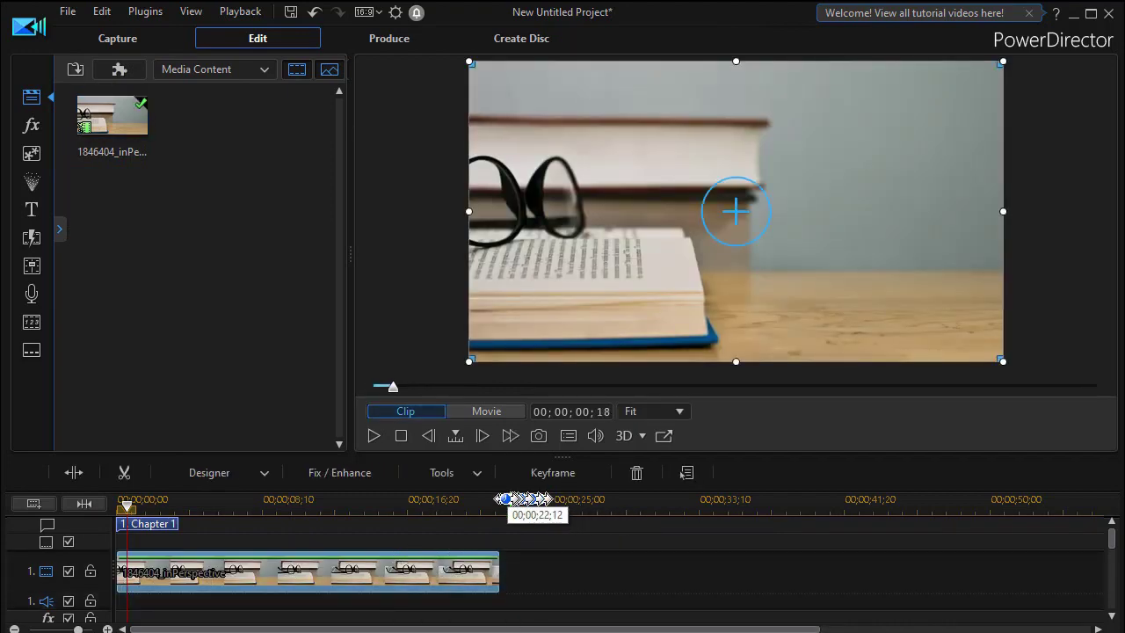
click(477, 411)
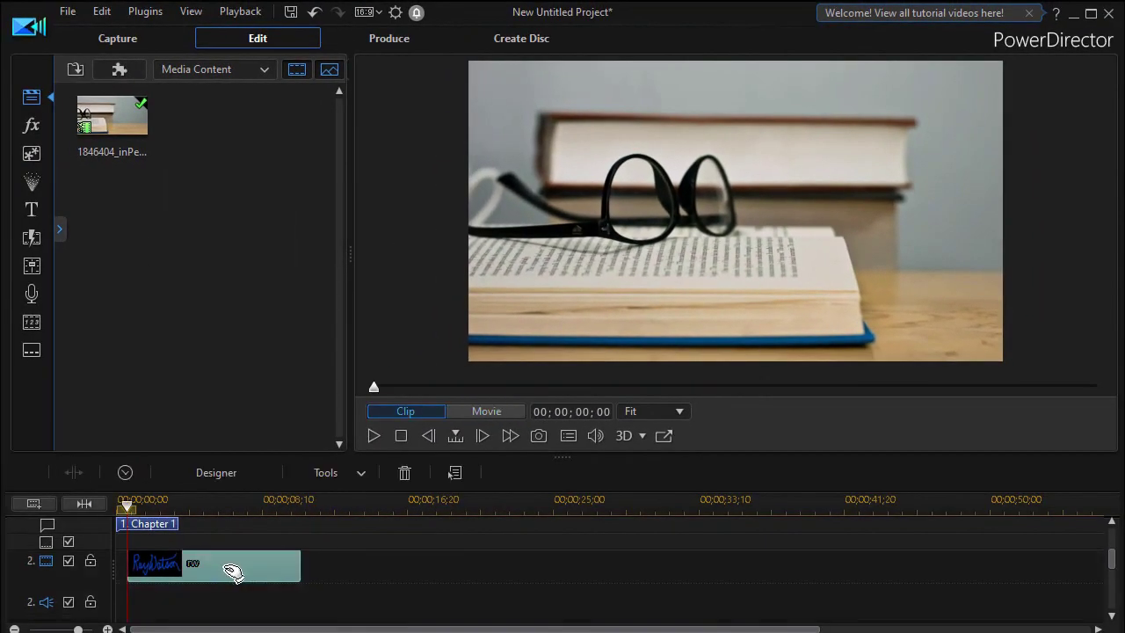
Shrink the rw signature overlay into the lower-right corner of the video frame, viewing it fully drawn at about 6 seconds into its clip
click(233, 572)
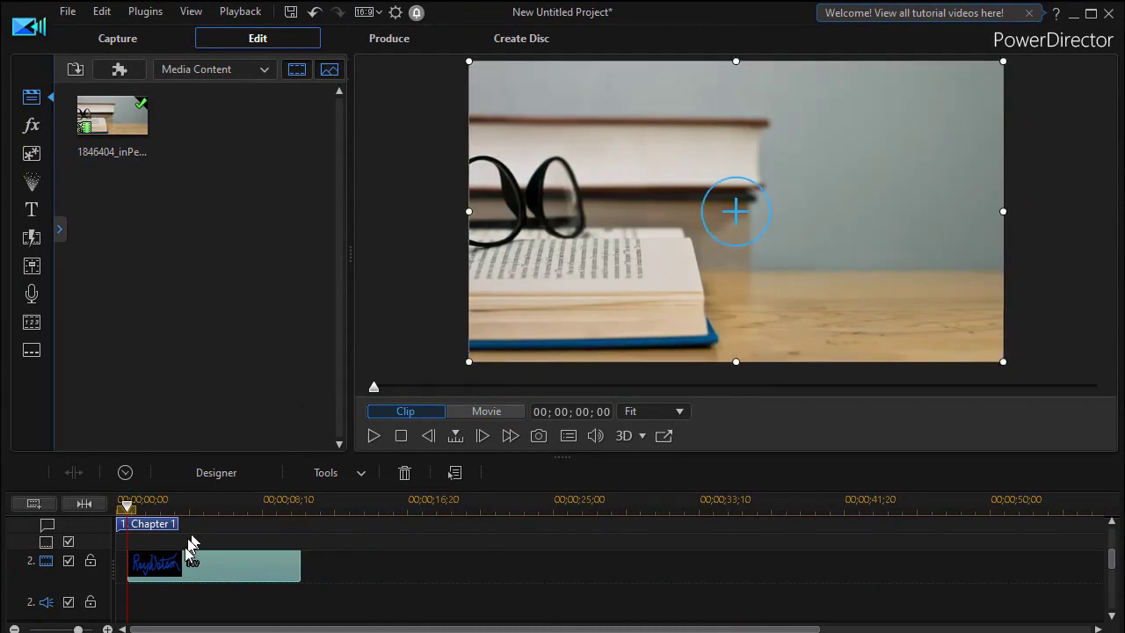
click(233, 507)
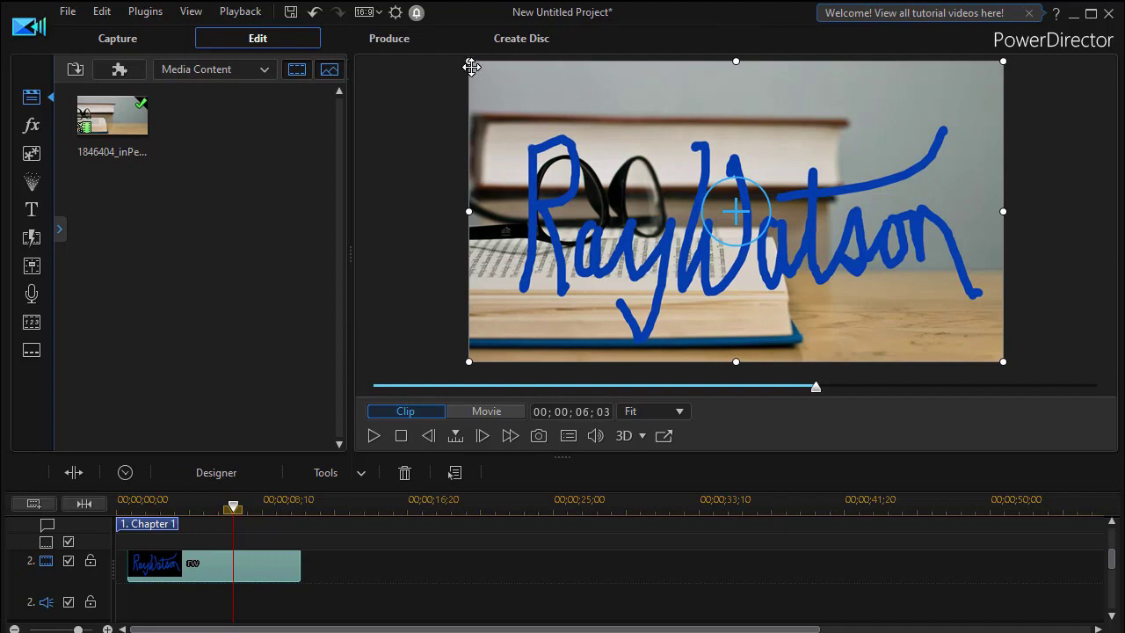
drag(471, 66, 724, 204)
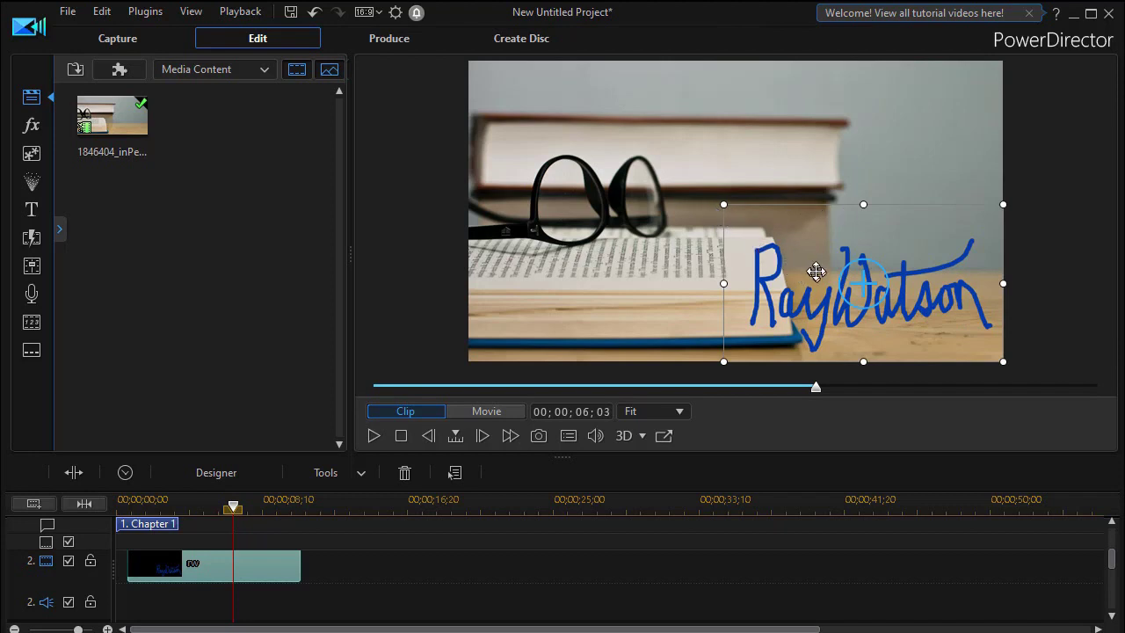
drag(722, 205, 792, 243)
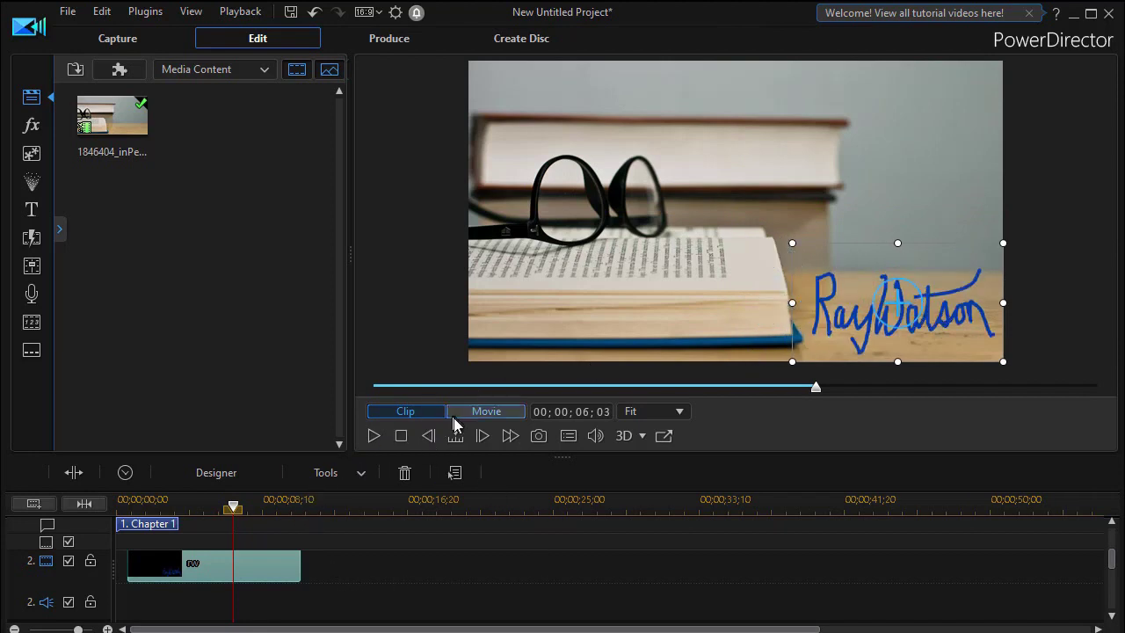
Play the movie from the start to check the signature animation, then pause it
click(400, 436)
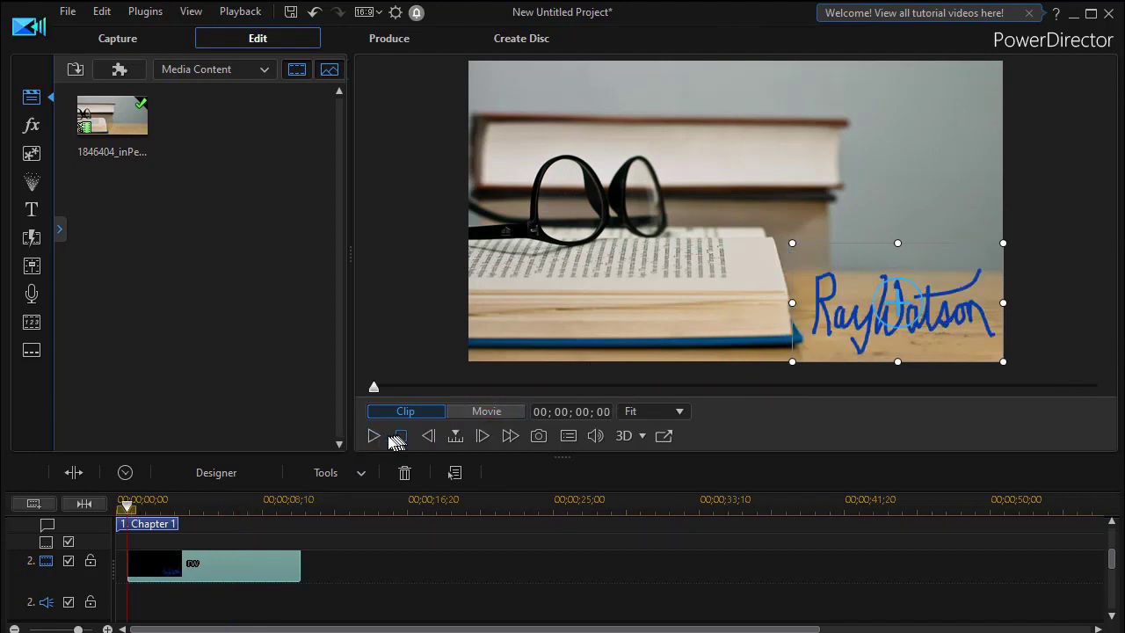
click(372, 435)
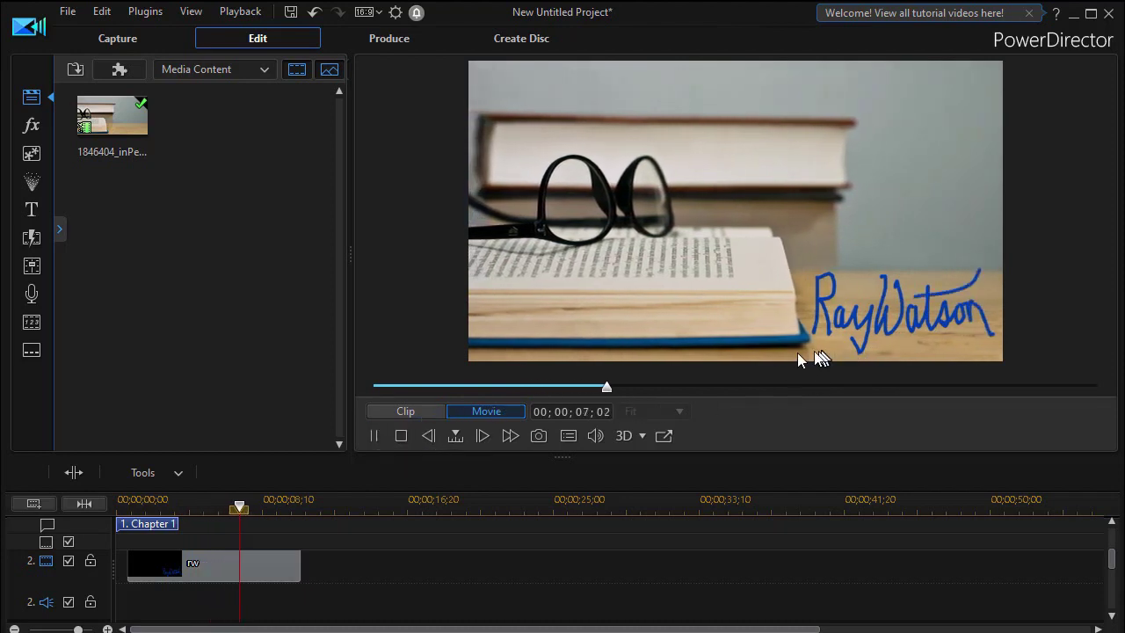
click(373, 436)
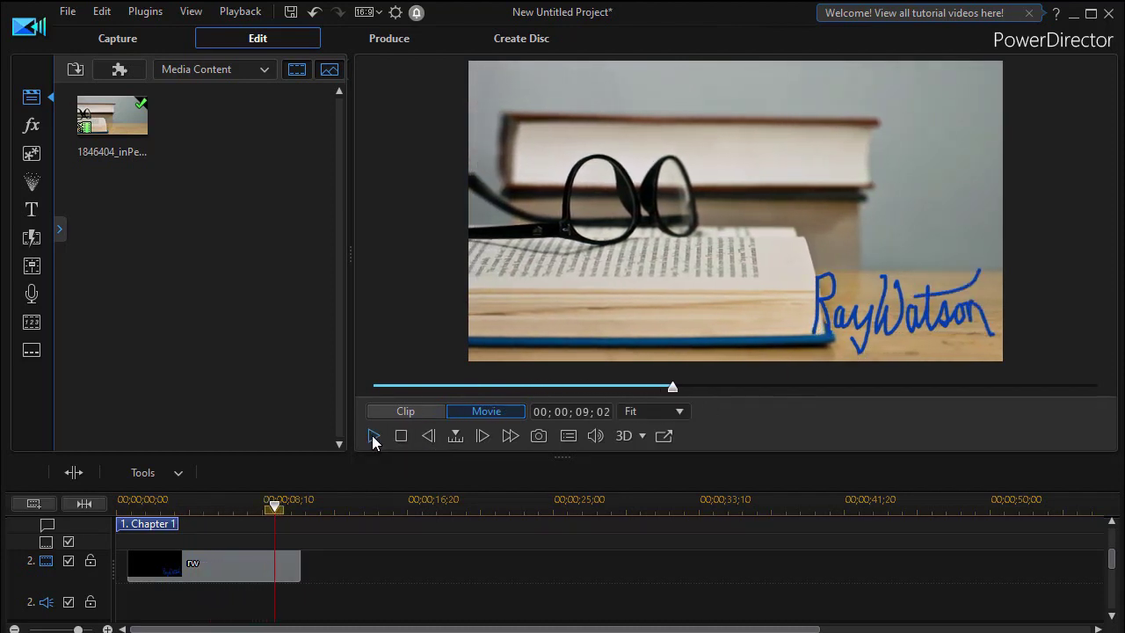
Reopen the rw signature clip in Paint Designer and set its playback duration to 3 seconds and freeze duration to 6 seconds
click(224, 564)
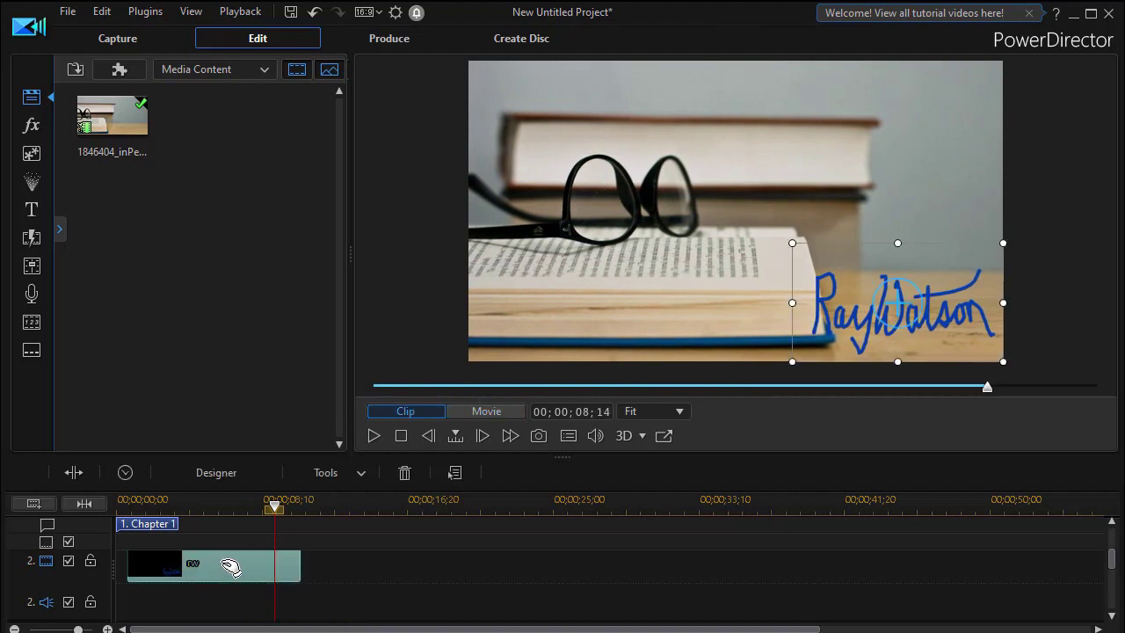
double_click(225, 565)
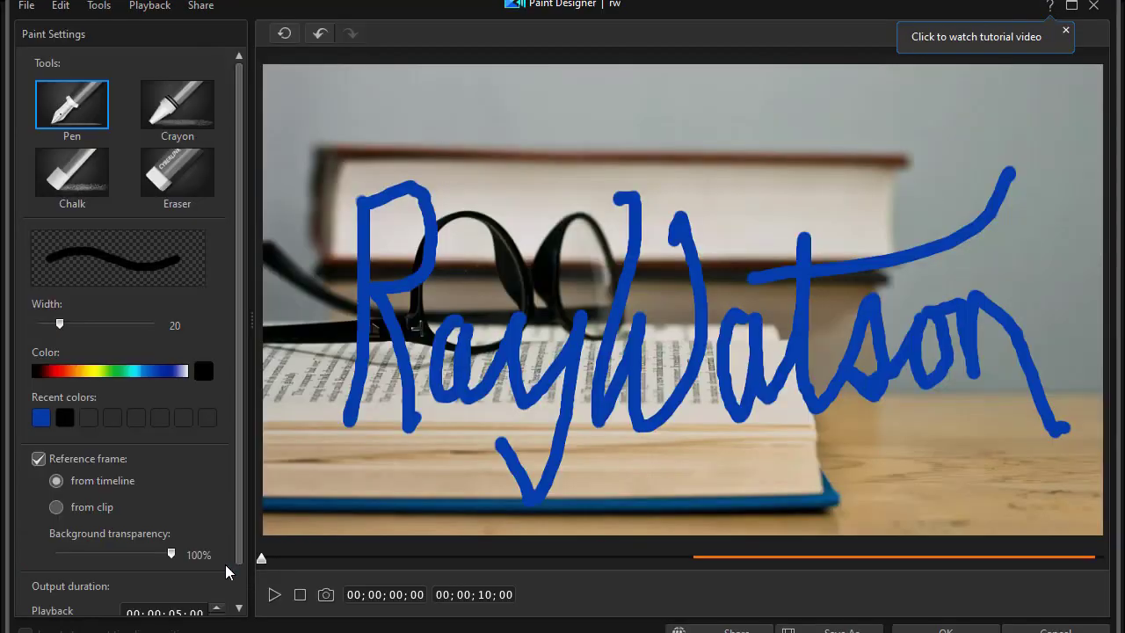
scroll(239, 416, down, 1)
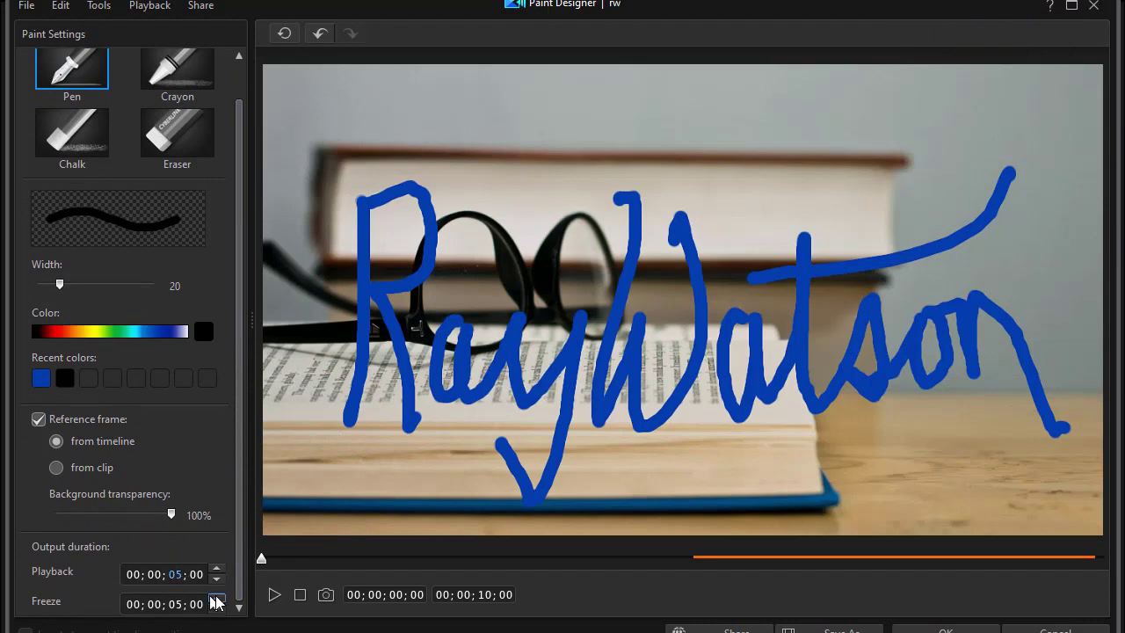
key(Down)
key(Down)
click(179, 603)
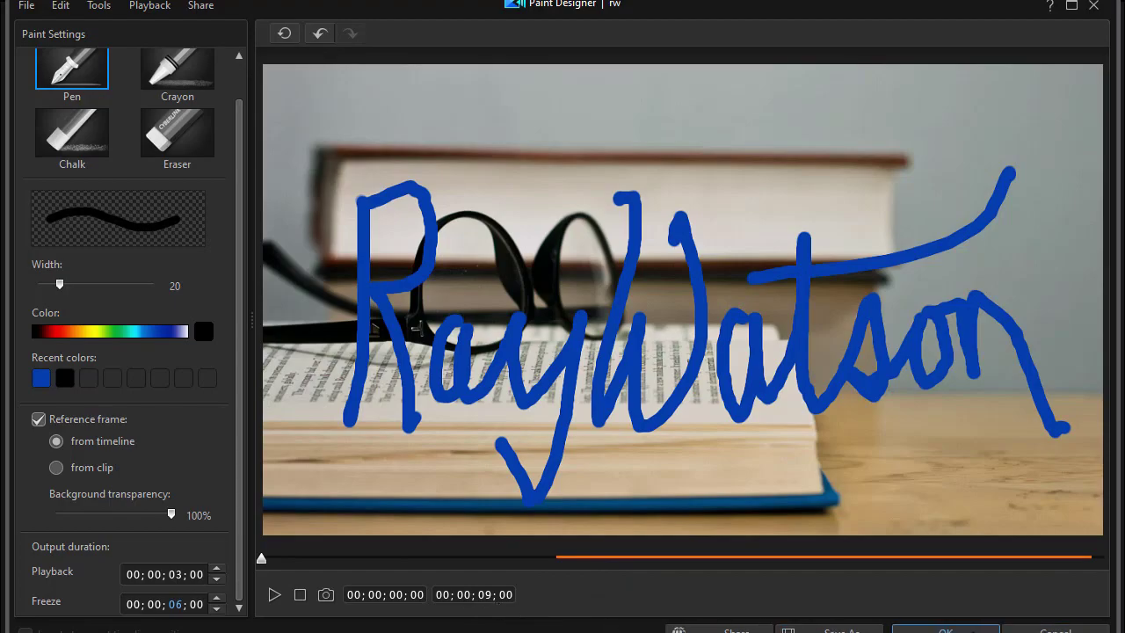
click(972, 631)
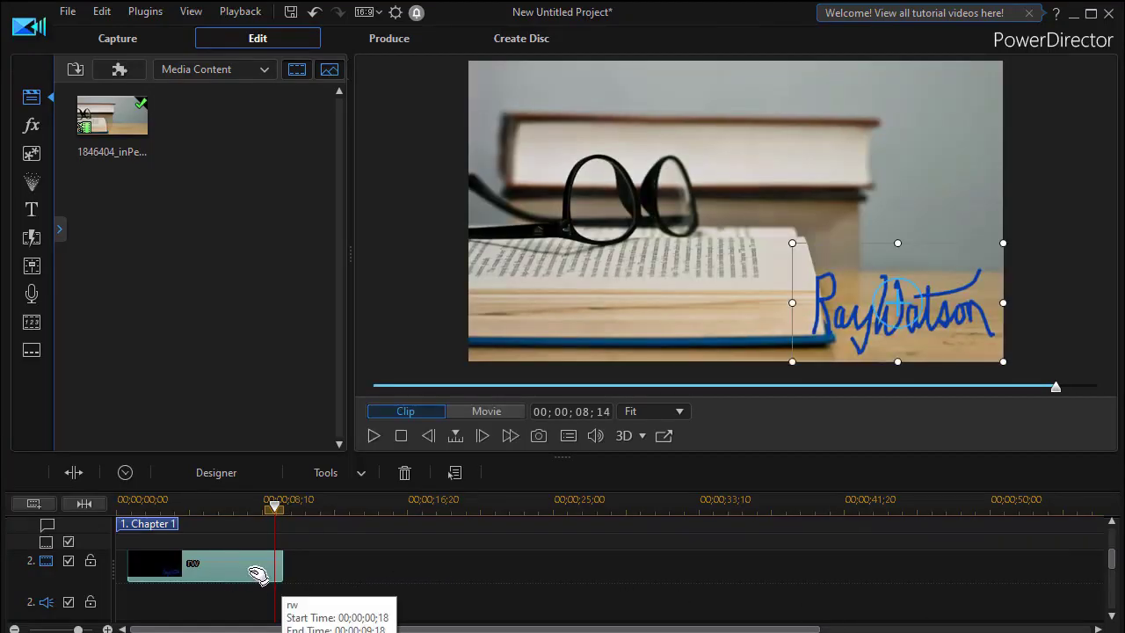
Return the playhead to near the timeline's start and play the movie to check the faster signature
click(276, 510)
drag(276, 510, 123, 510)
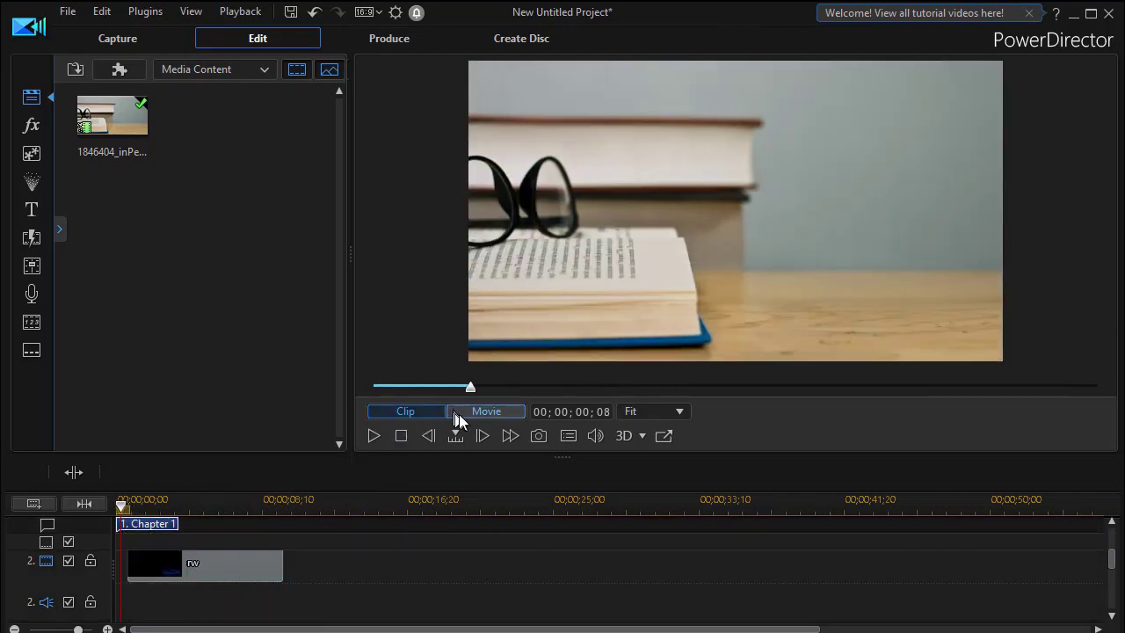
click(373, 436)
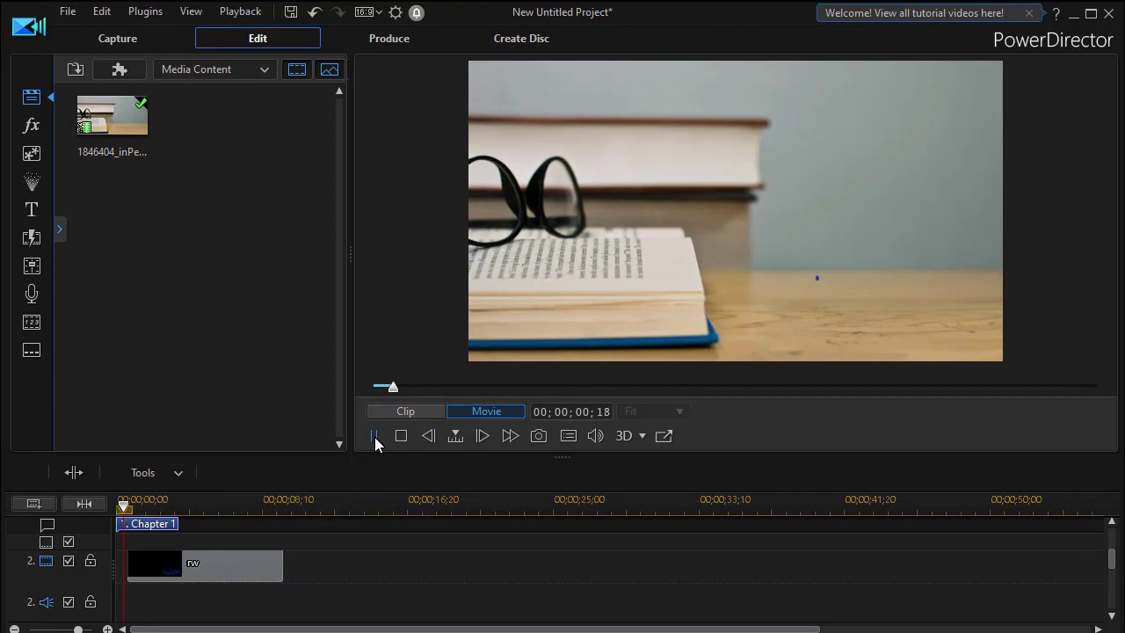
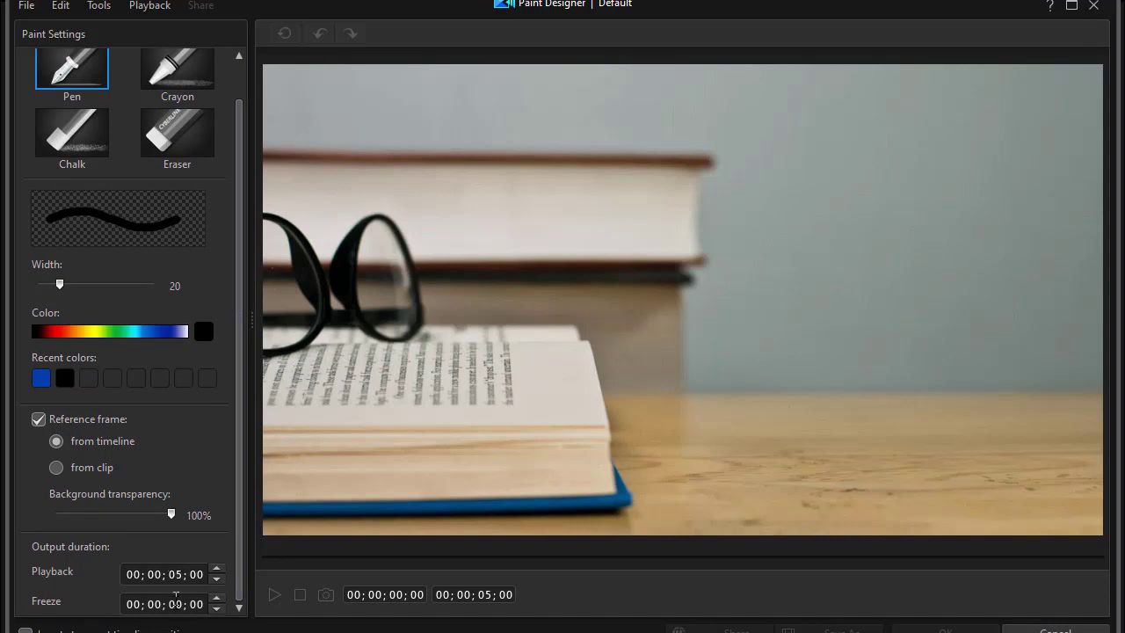
Set the paint animation's freeze duration to 5 seconds and reduce the pen width to 15
text(5)
scroll(111, 286, down, 4)
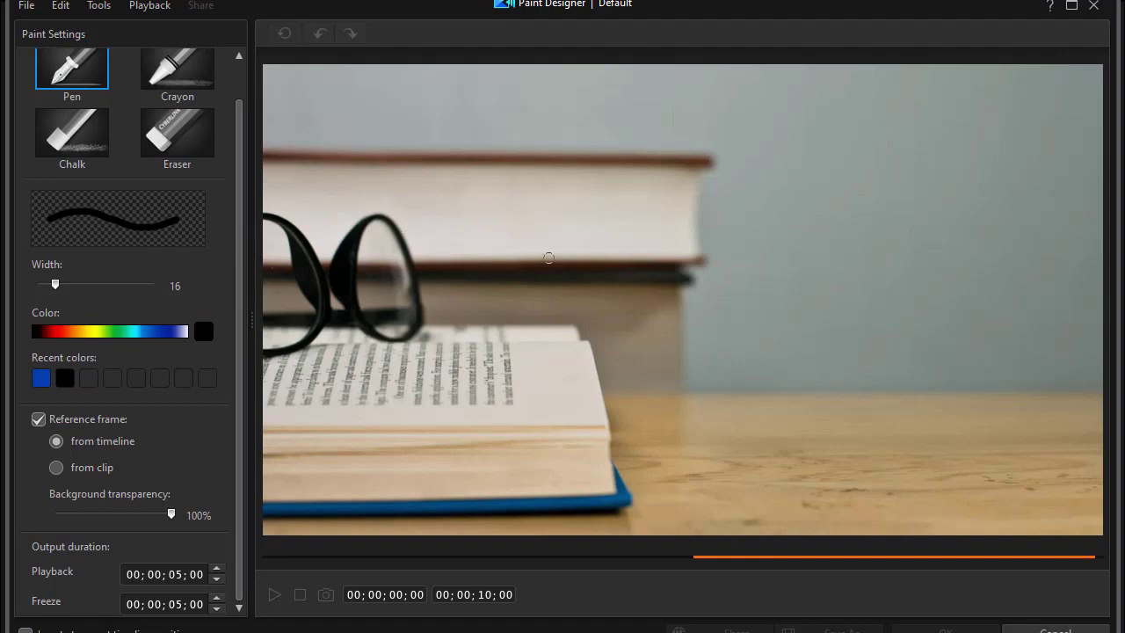
Handwrite the full-name signature in black with the Pen across the middle and right of the reference frame, including the stroke crossing the t
mouse_move(463, 233)
mouse_down()
mouse_move(442, 409)
mouse_move(453, 309)
mouse_move(501, 431)
mouse_up()
mouse_move(559, 324)
mouse_down()
mouse_move(546, 352)
mouse_move(580, 348)
mouse_move(550, 488)
mouse_move(626, 409)
mouse_up()
mouse_move(659, 229)
mouse_down()
mouse_move(672, 334)
mouse_move(701, 355)
mouse_move(765, 249)
mouse_up()
mouse_move(790, 293)
mouse_down()
mouse_move(839, 338)
mouse_move(879, 351)
mouse_move(949, 283)
mouse_move(1010, 362)
mouse_move(1043, 369)
mouse_up()
mouse_move(796, 264)
mouse_down()
mouse_move(864, 258)
mouse_move(977, 211)
mouse_up()
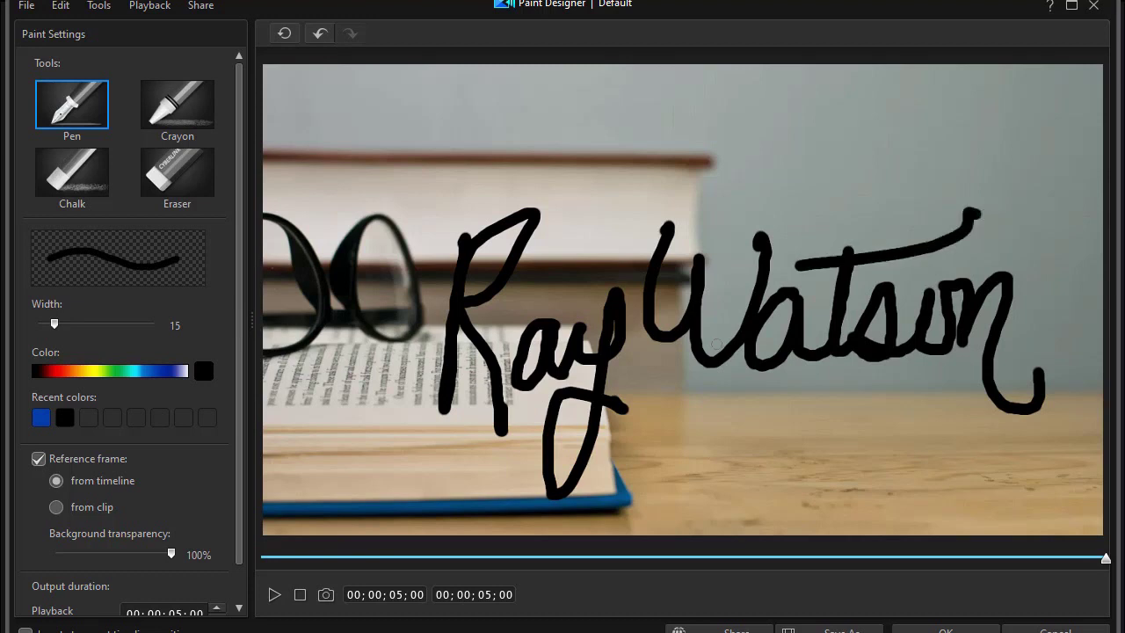
Finish the drawing and save it as a custom template named rw2
click(947, 628)
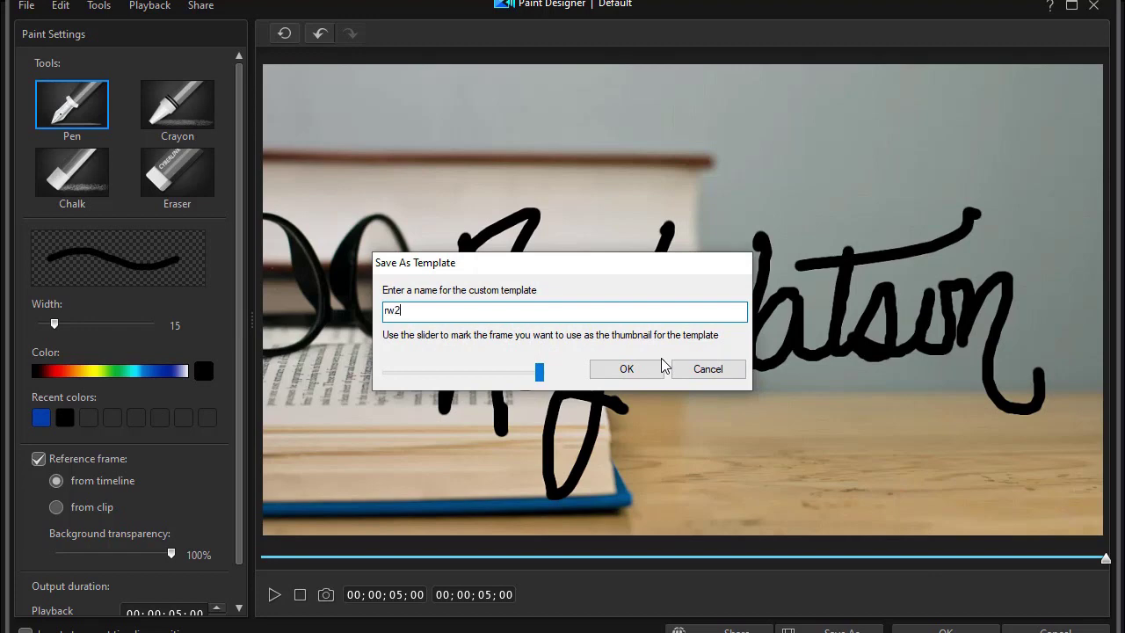
click(661, 364)
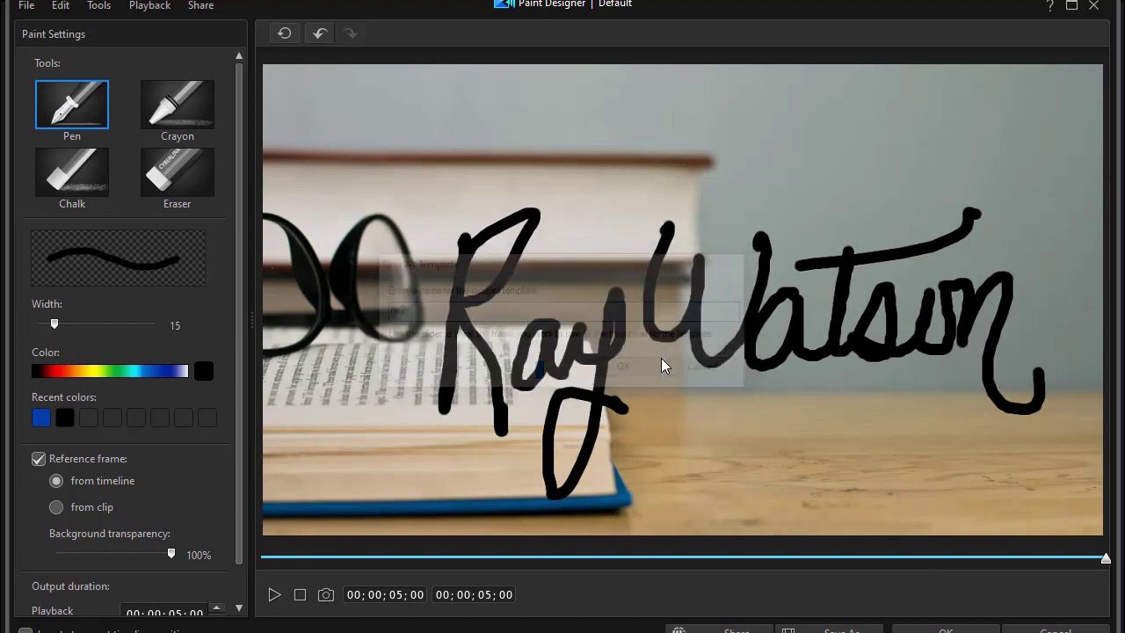
Place the rw2 template on video track 2 after the rw clip, at about 13 seconds, and play the movie to check it
drag(306, 203, 352, 593)
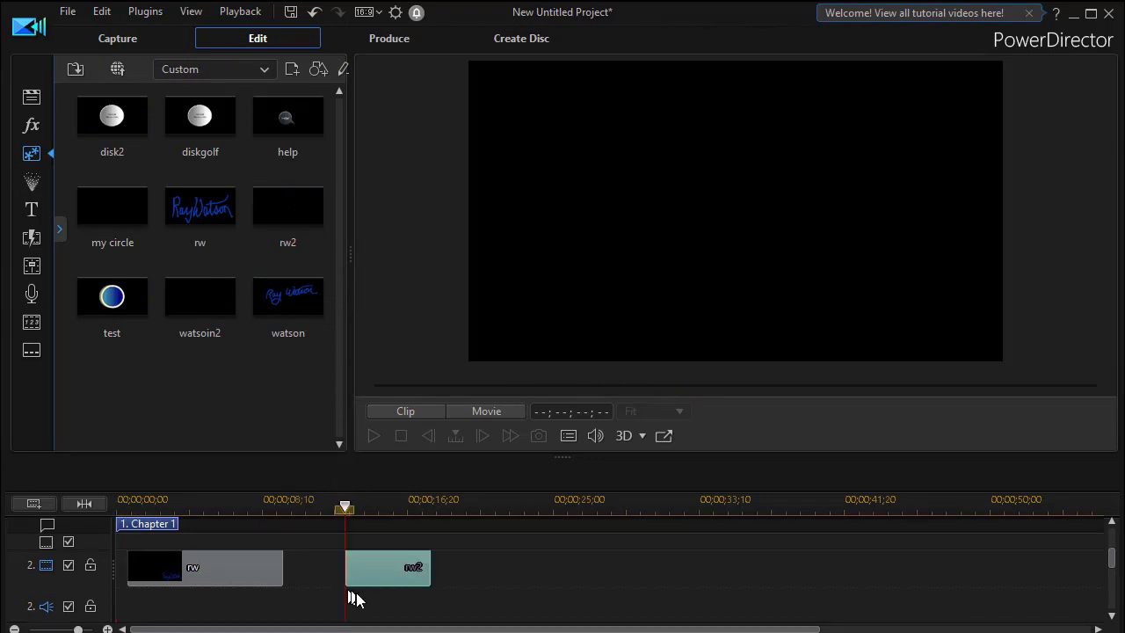
click(374, 436)
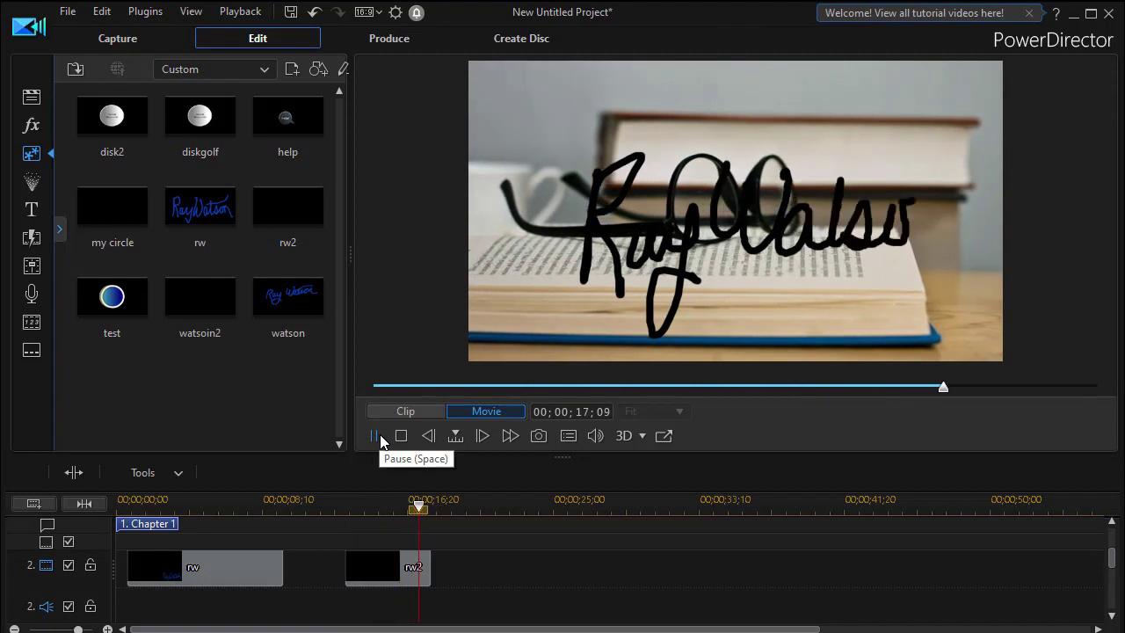
Shrink the rw2 signature overlay into the lower-right corner of the video frame and play the movie to check it
click(479, 79)
drag(469, 61, 802, 248)
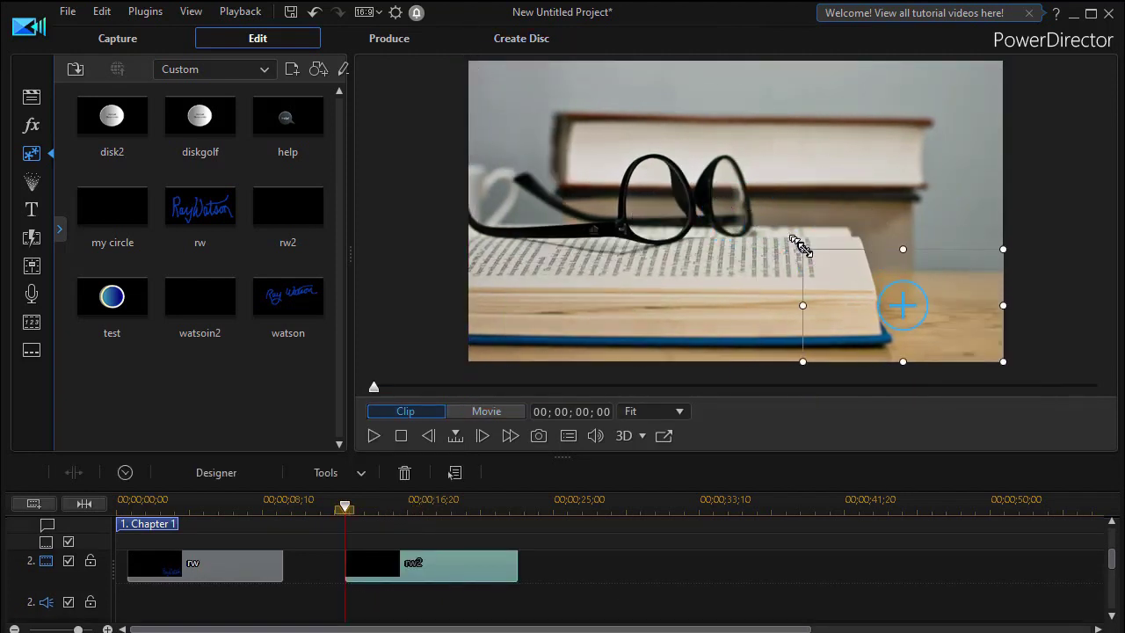
click(375, 439)
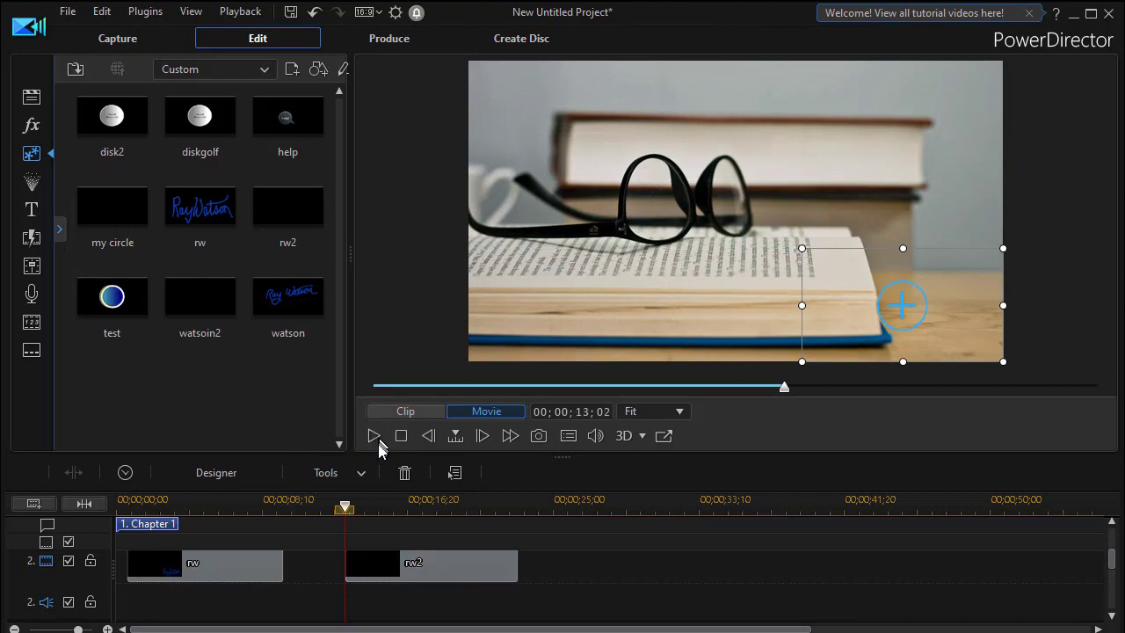